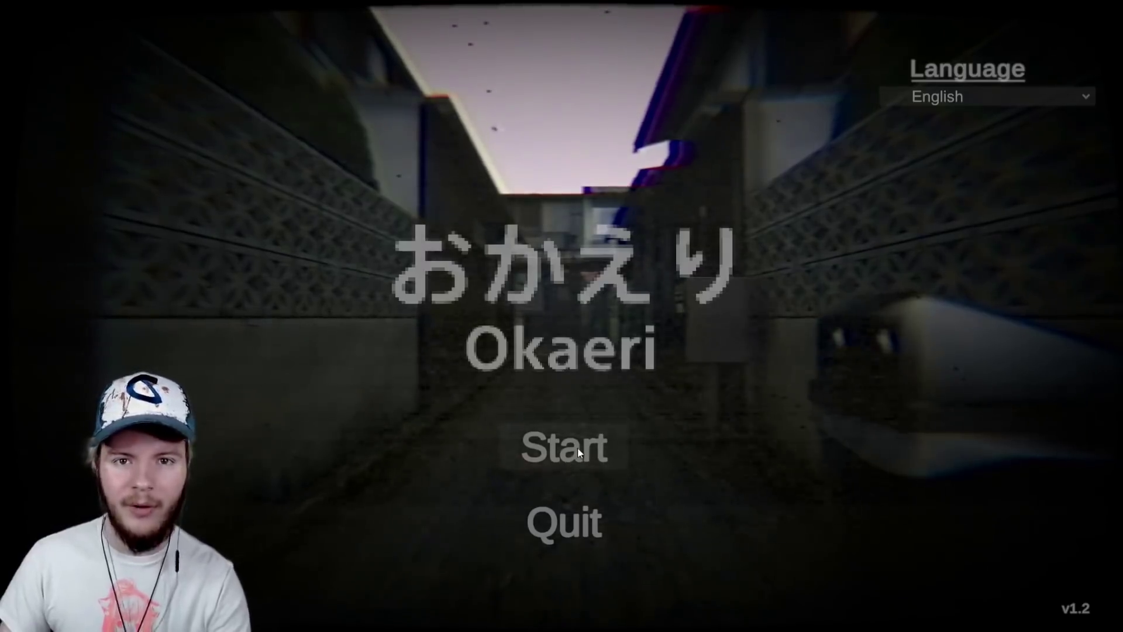
click(578, 447)
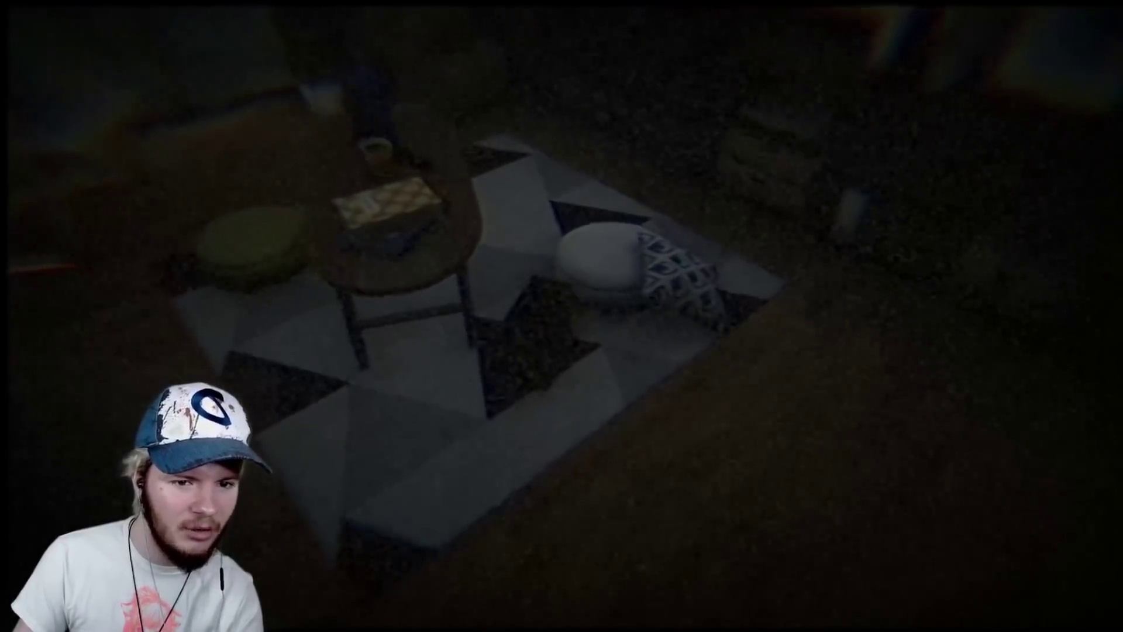
key(w)
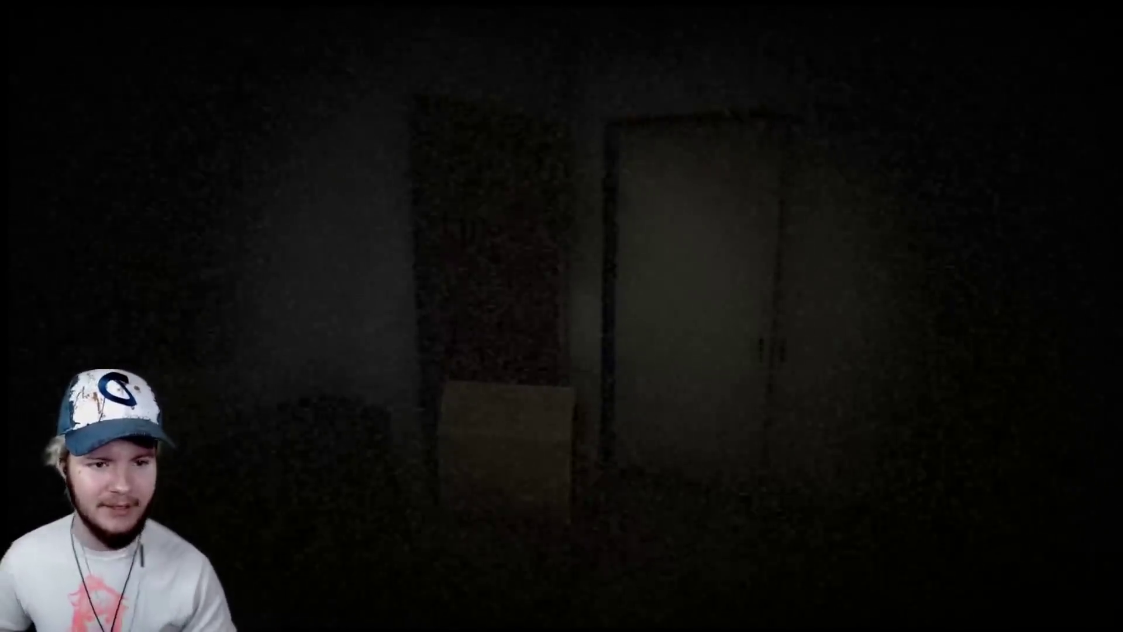
key(w)
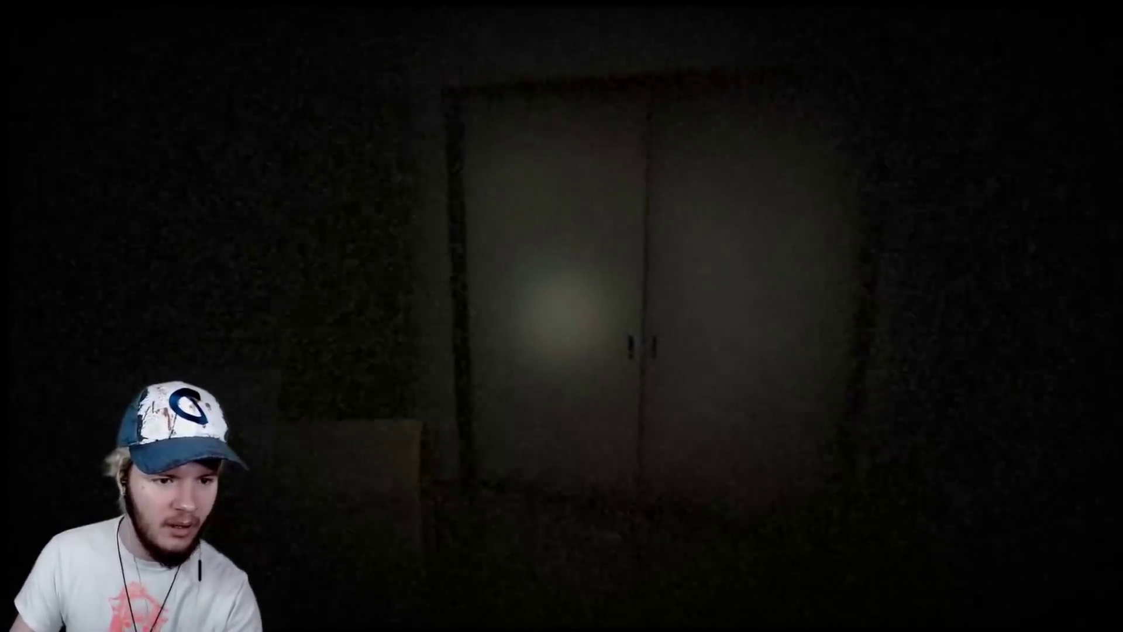